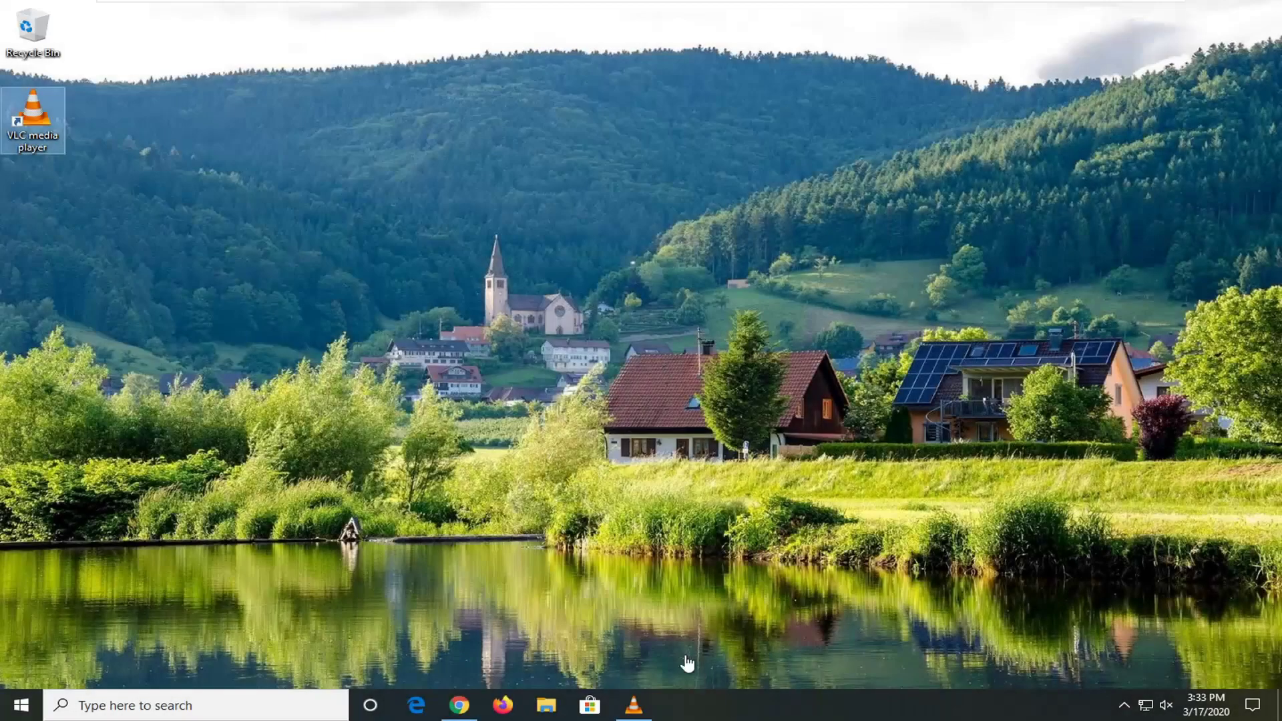
Step: Close the running VLC window from its taskbar button, leaving only the desktop
right_click(647, 695)
click(630, 664)
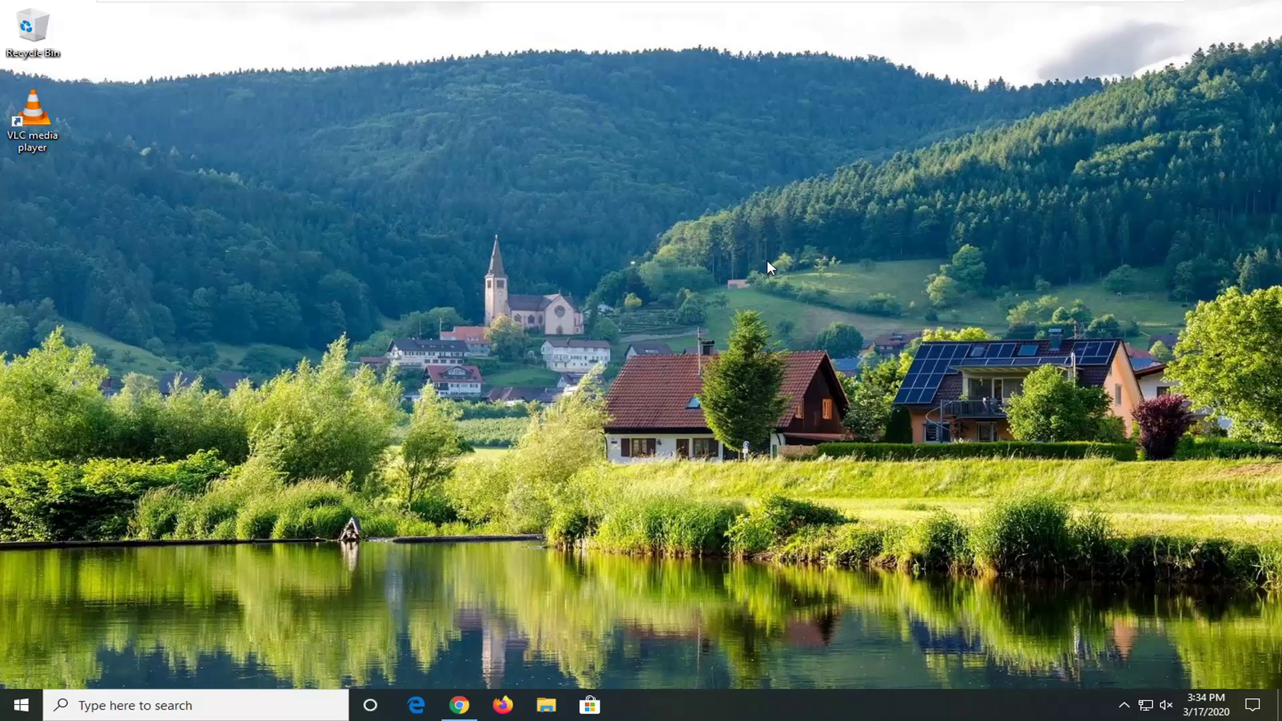
Step: Launch VLC from its desktop icon and reach Simple Preferences via Tools
double_click(47, 121)
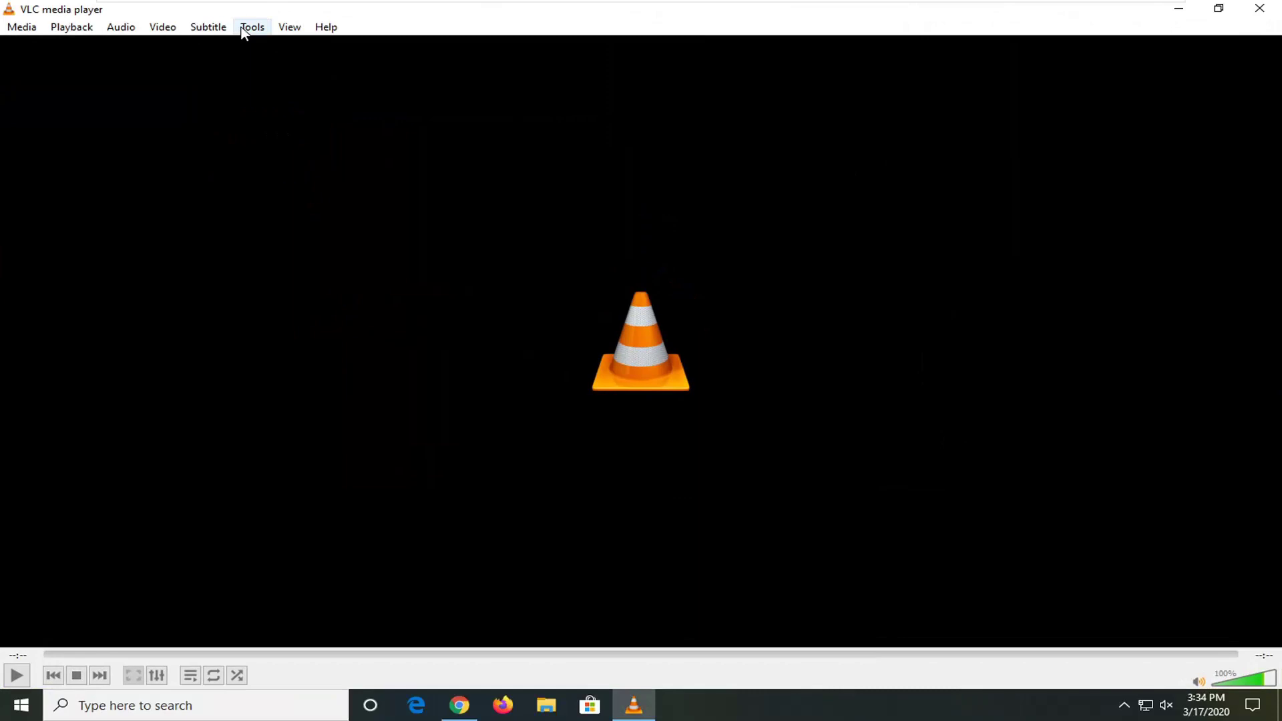
click(244, 32)
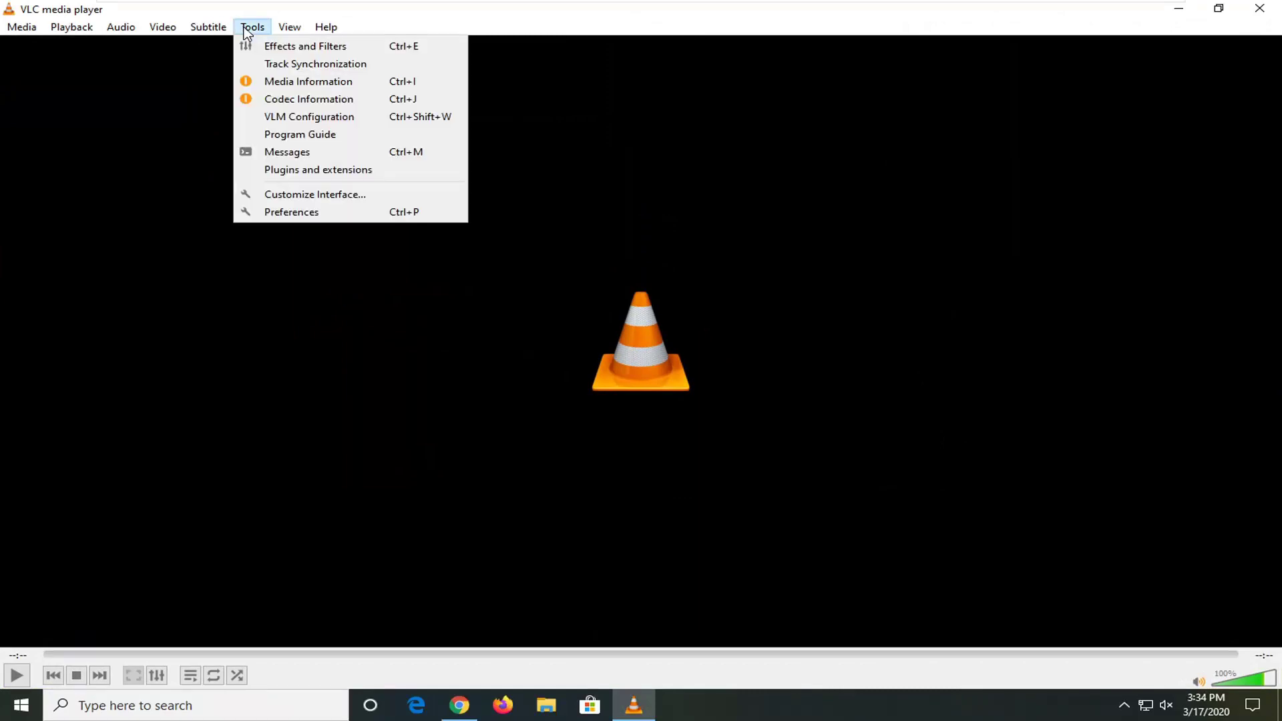
click(296, 213)
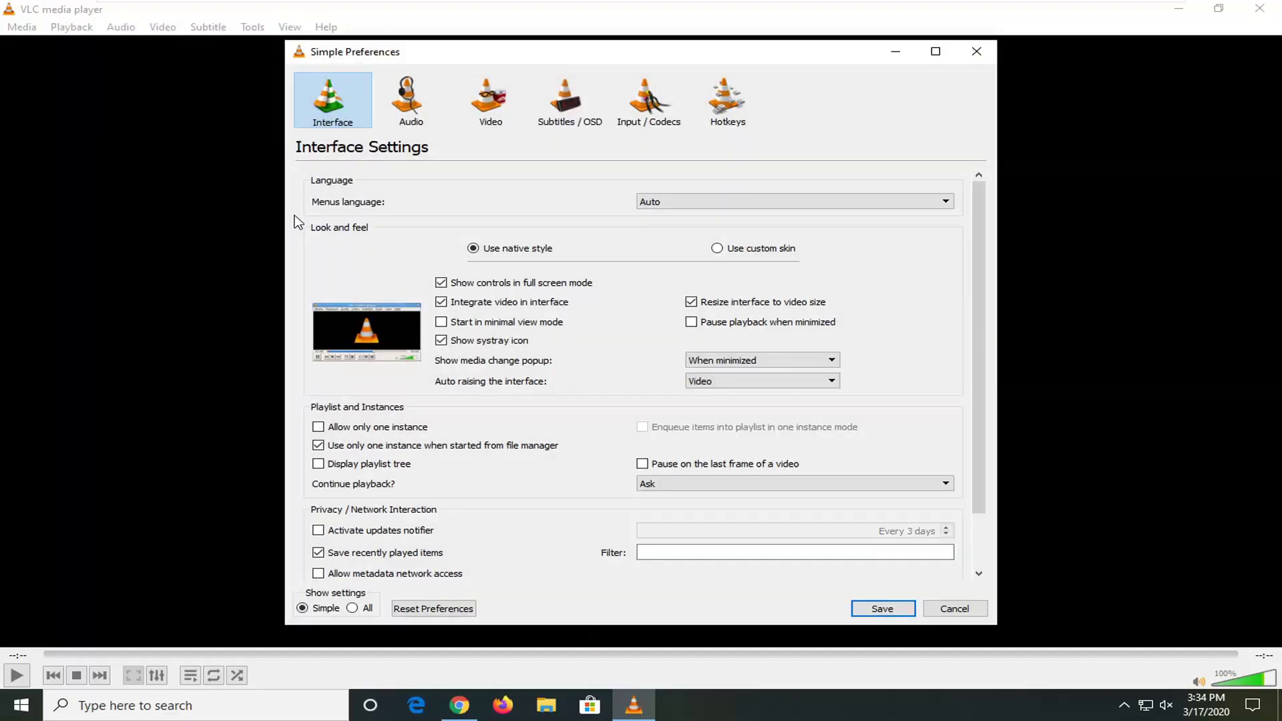
Step: Set Input/Codecs hardware-accelerated decoding to Disable, save the preferences, and close VLC
click(659, 132)
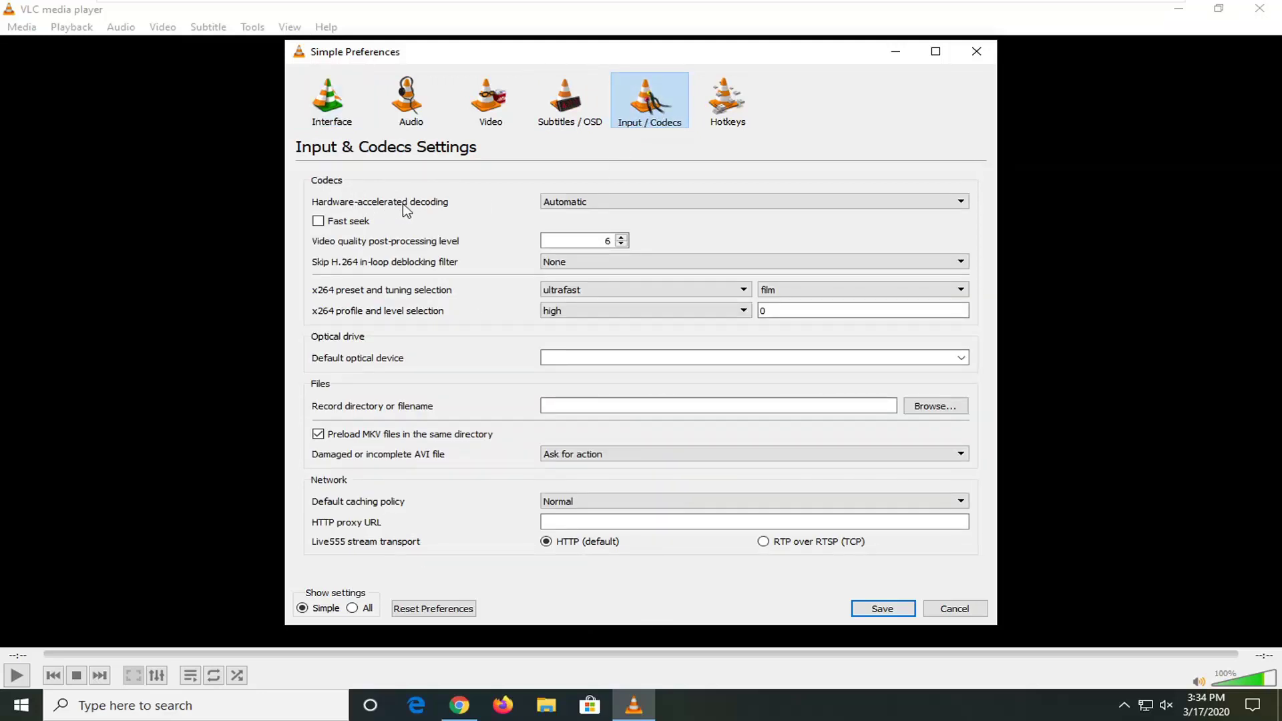
click(609, 206)
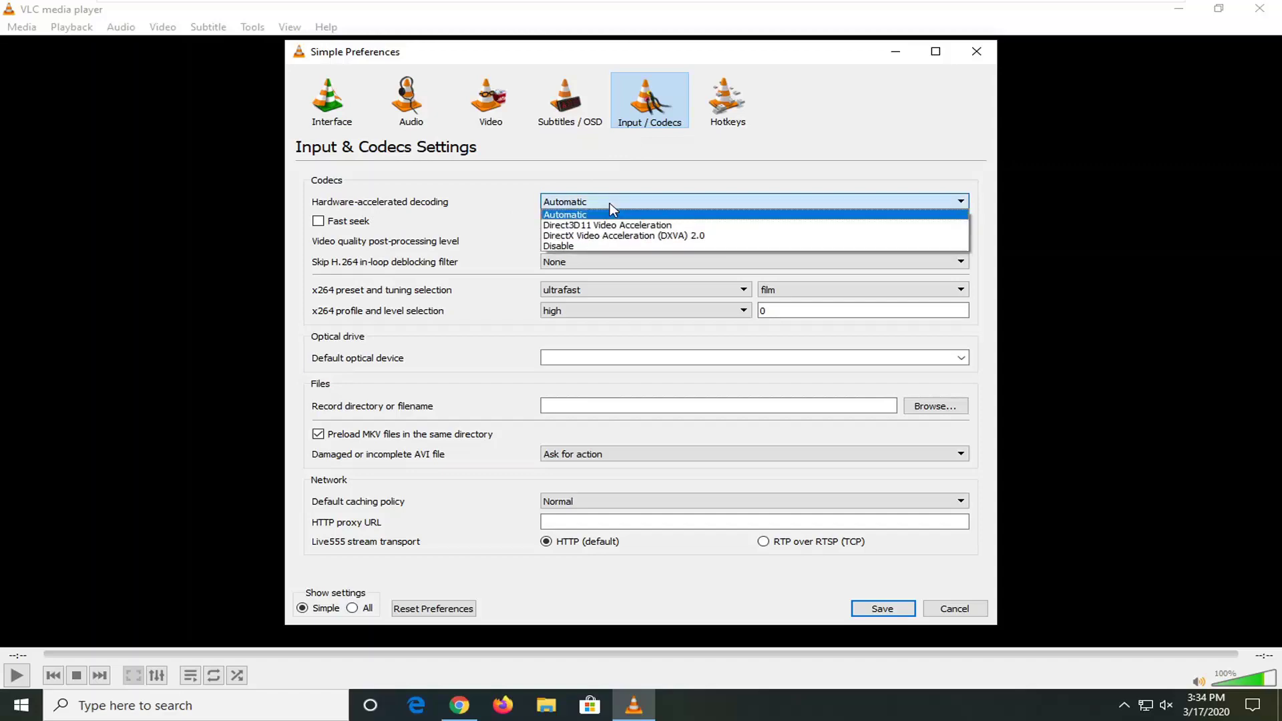
click(577, 247)
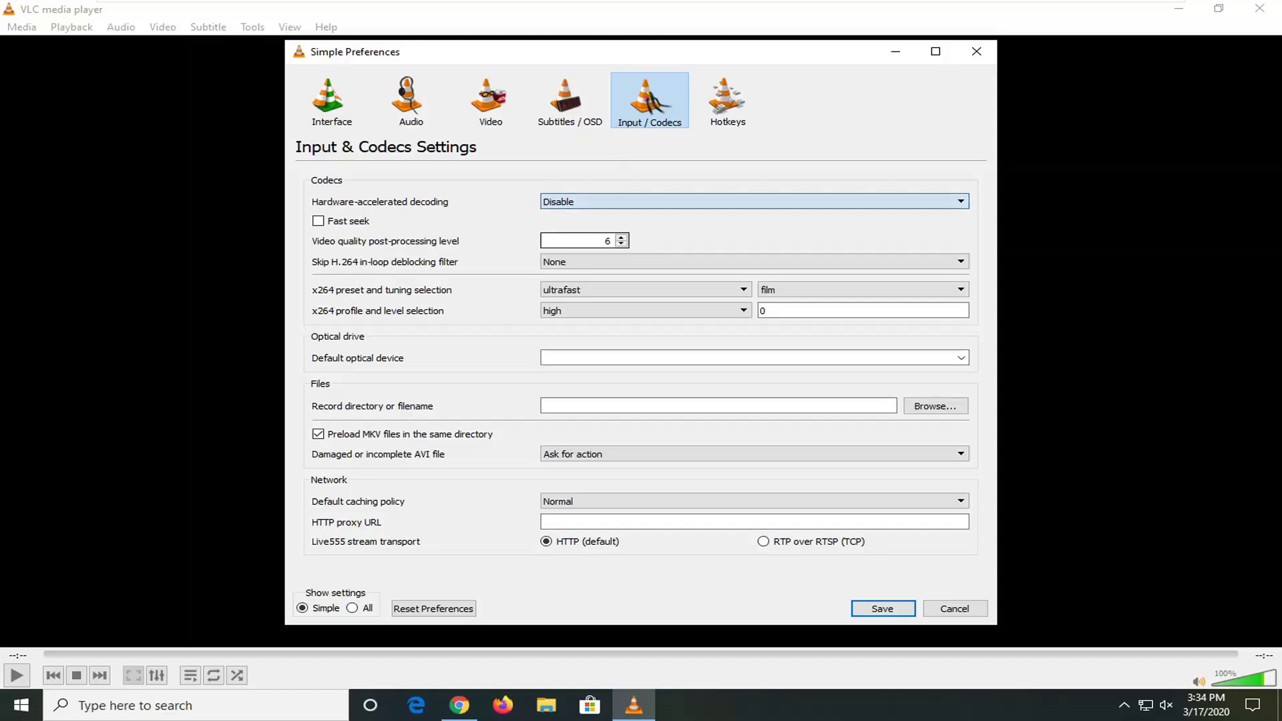
click(889, 614)
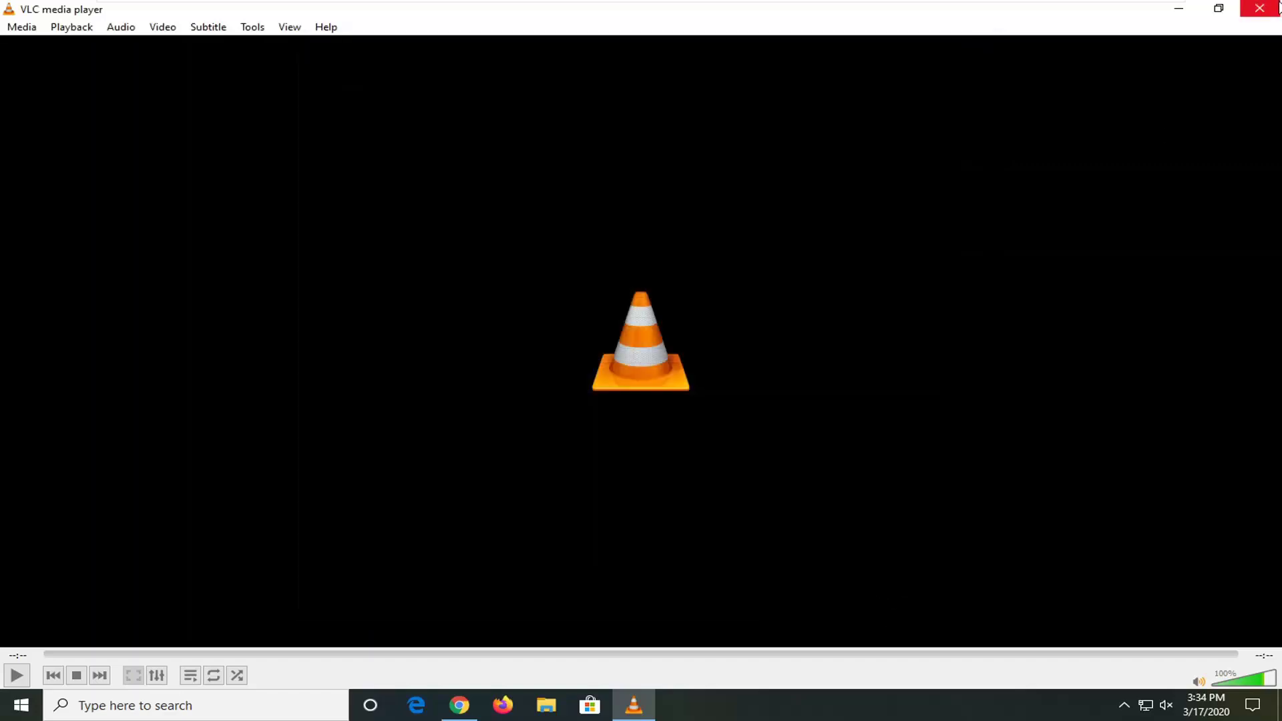
click(1275, 9)
click(908, 330)
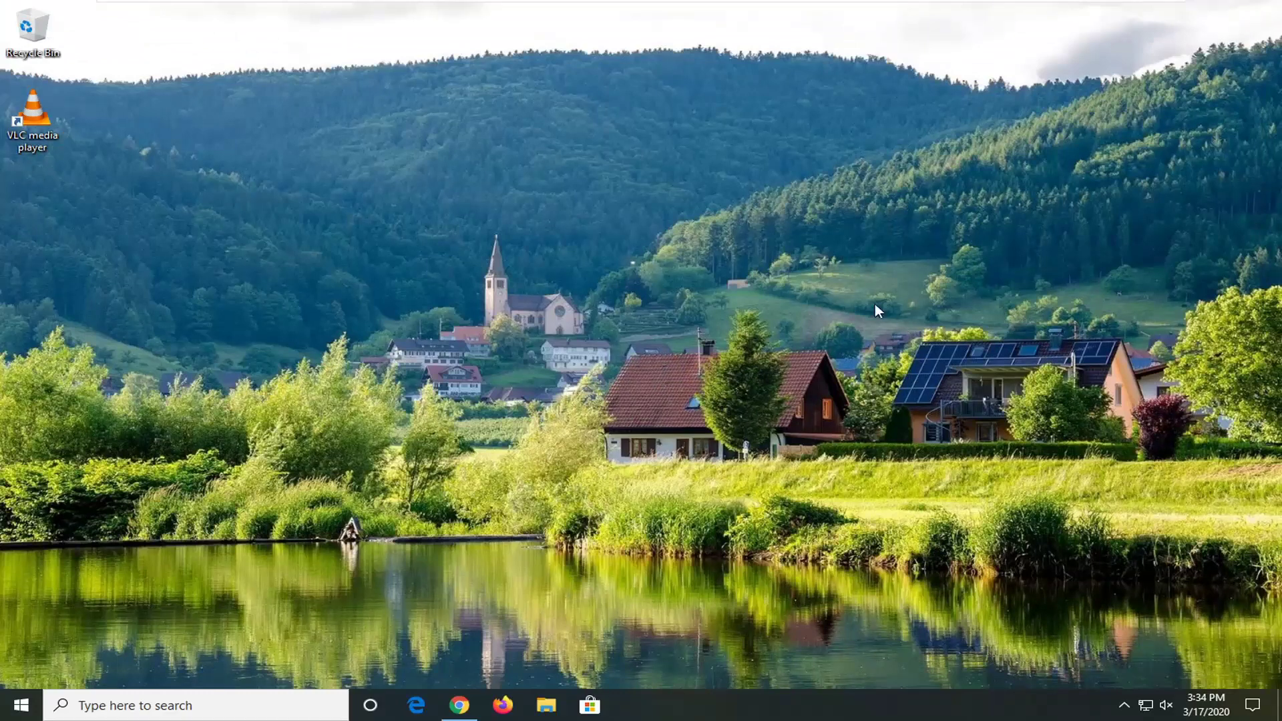